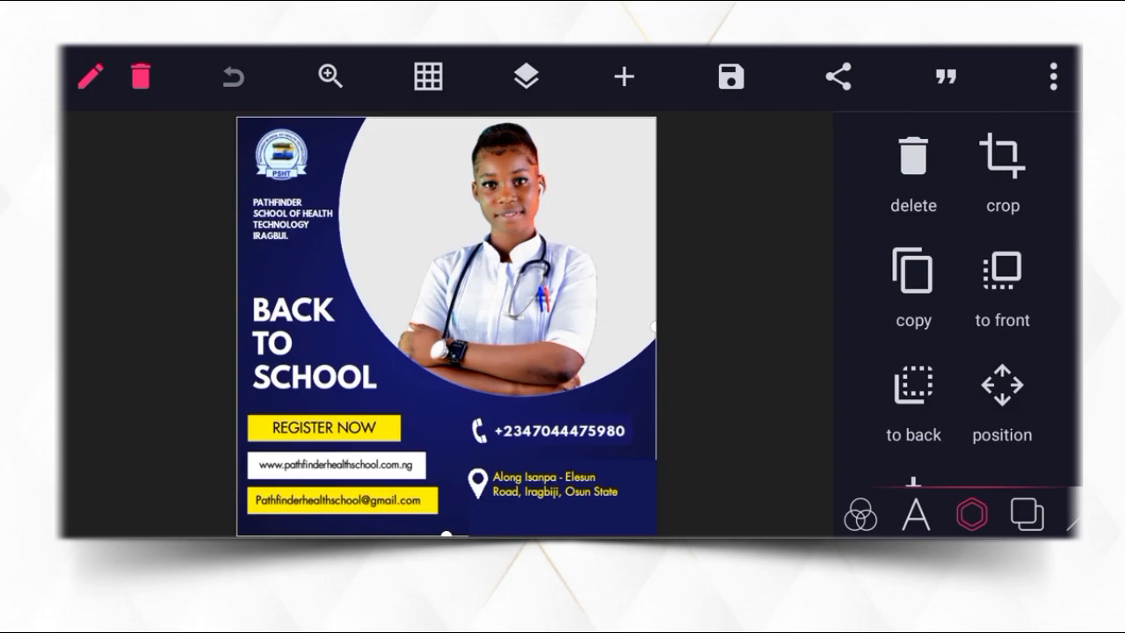
Leave the PixelLab Back to School flyer unchanged and bring up the recent-apps view with Chrome Downloads.
click(351, 351)
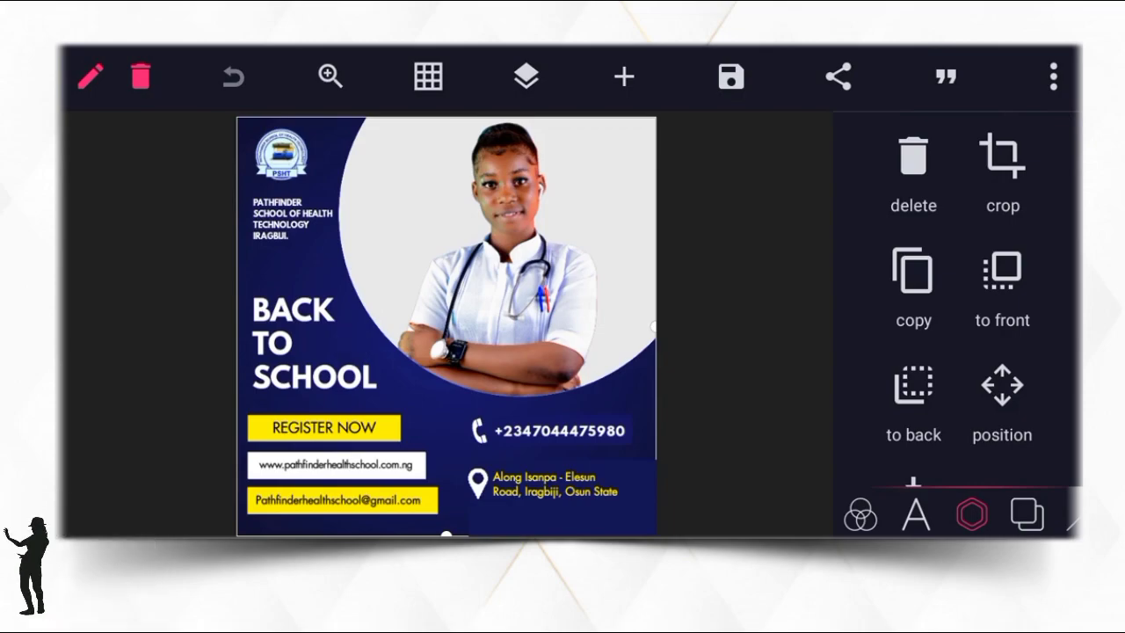
click(354, 376)
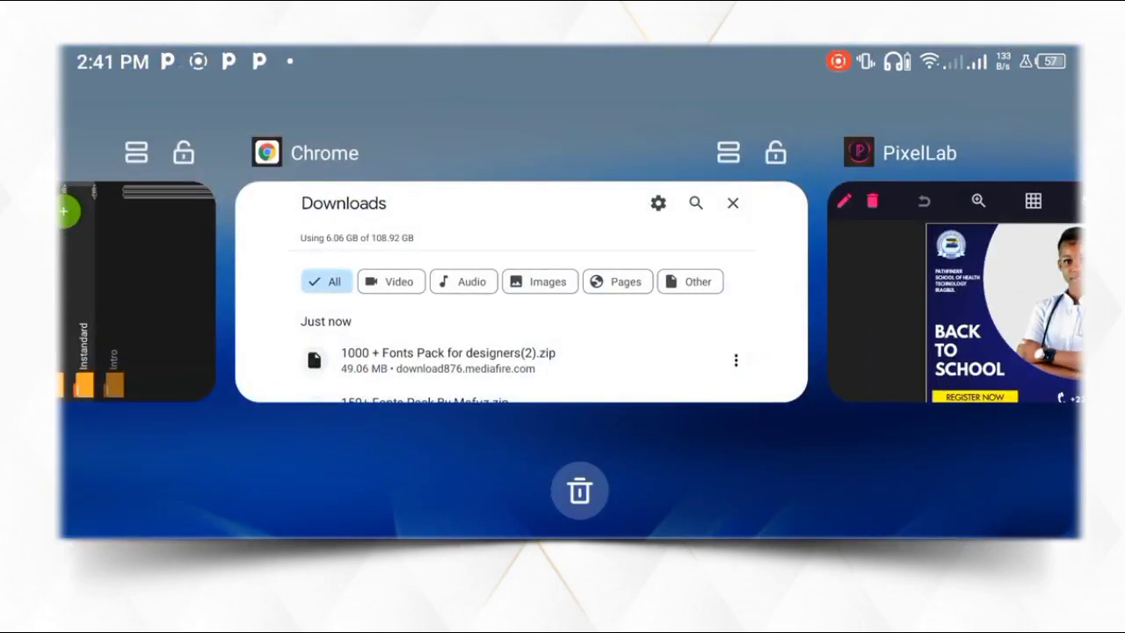
Return to Chrome's Downloads page, then select and deselect the 1000 + Fonts Pack download.
click(527, 290)
drag(327, 408, 792, 375)
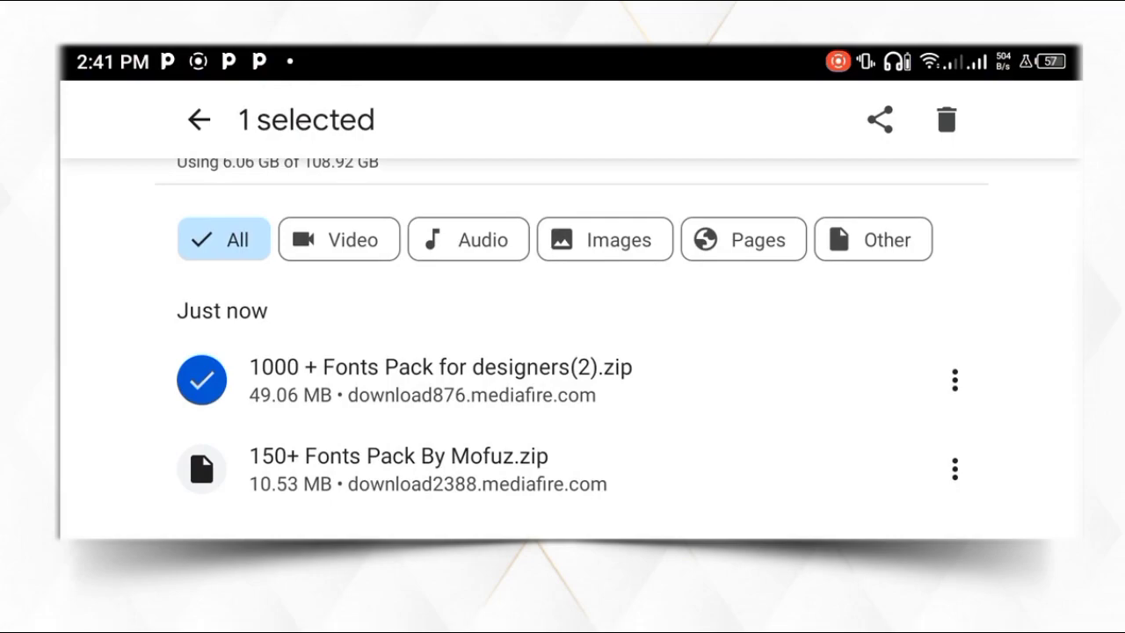
click(549, 397)
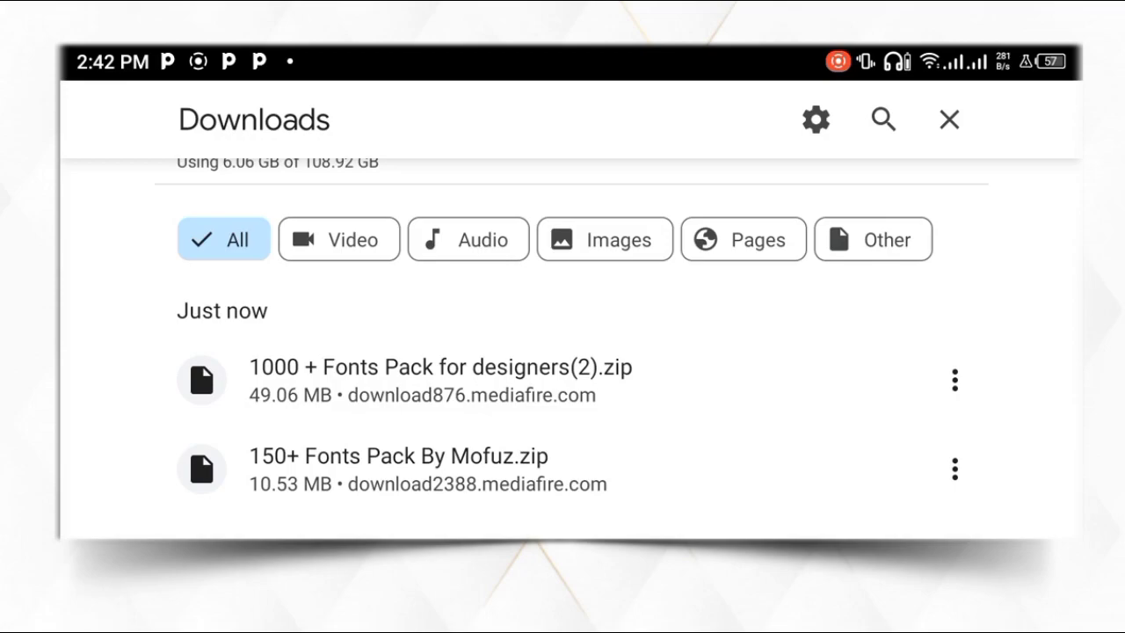
Scroll through the Downloads list to find both font pack zips.
scroll(753, 381, down, 1)
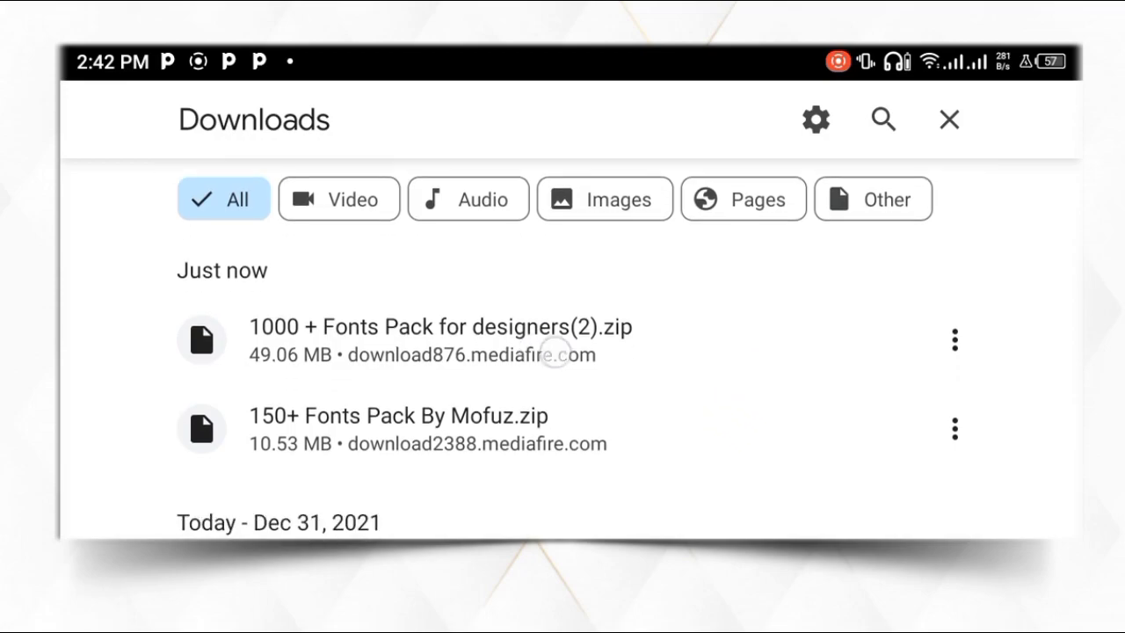
drag(556, 354, 766, 359)
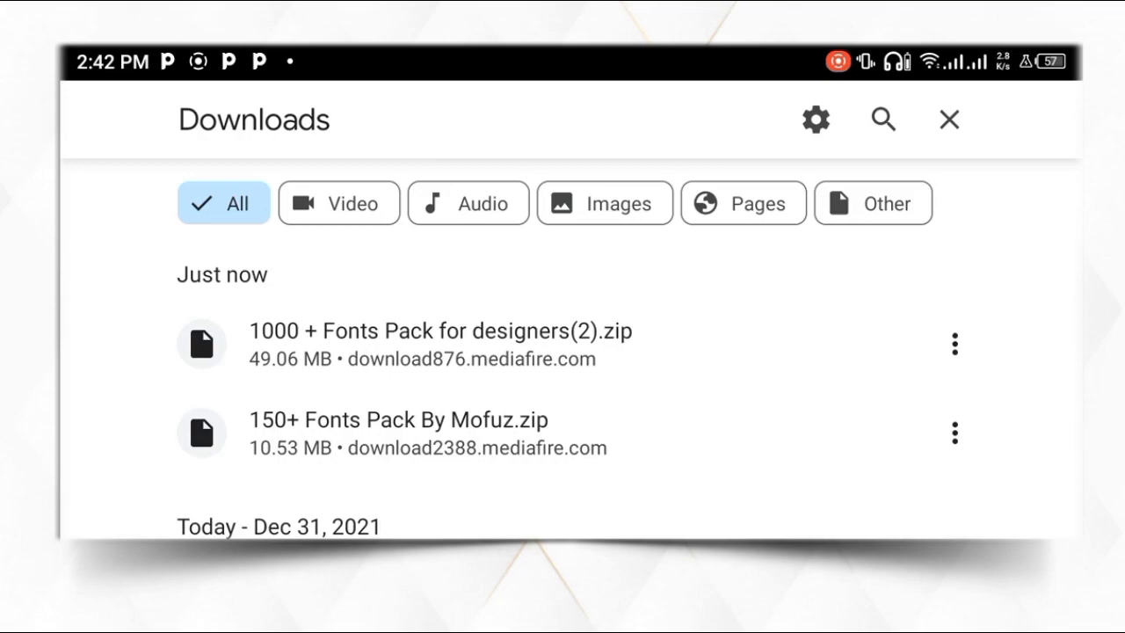
scroll(701, 399, down, 2)
scroll(625, 367, down, 1)
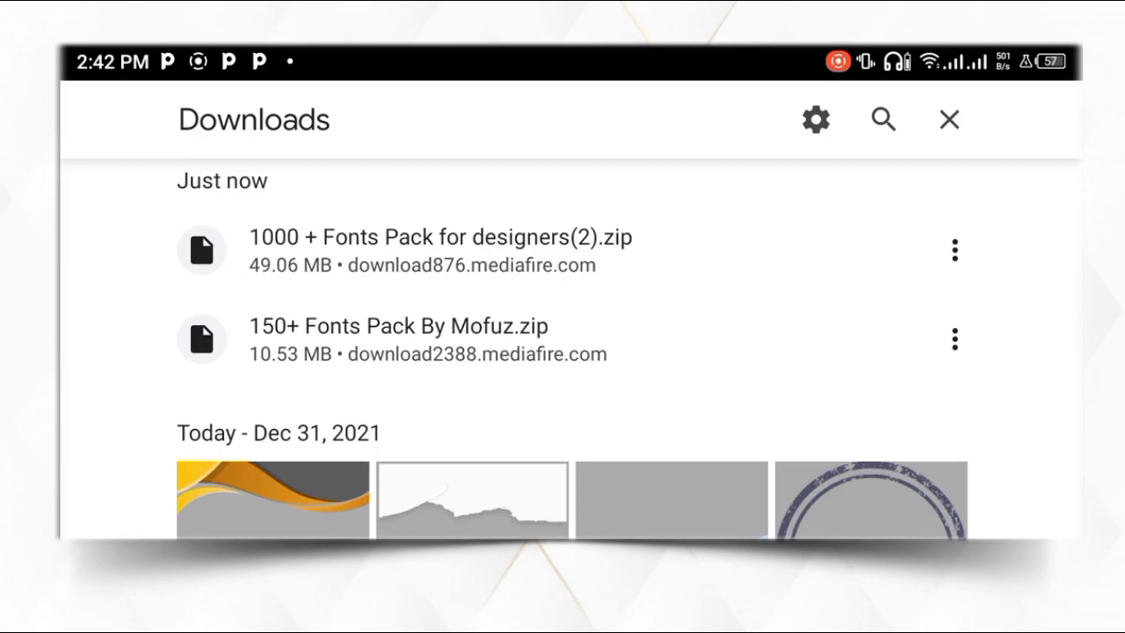
scroll(686, 364, up, 3)
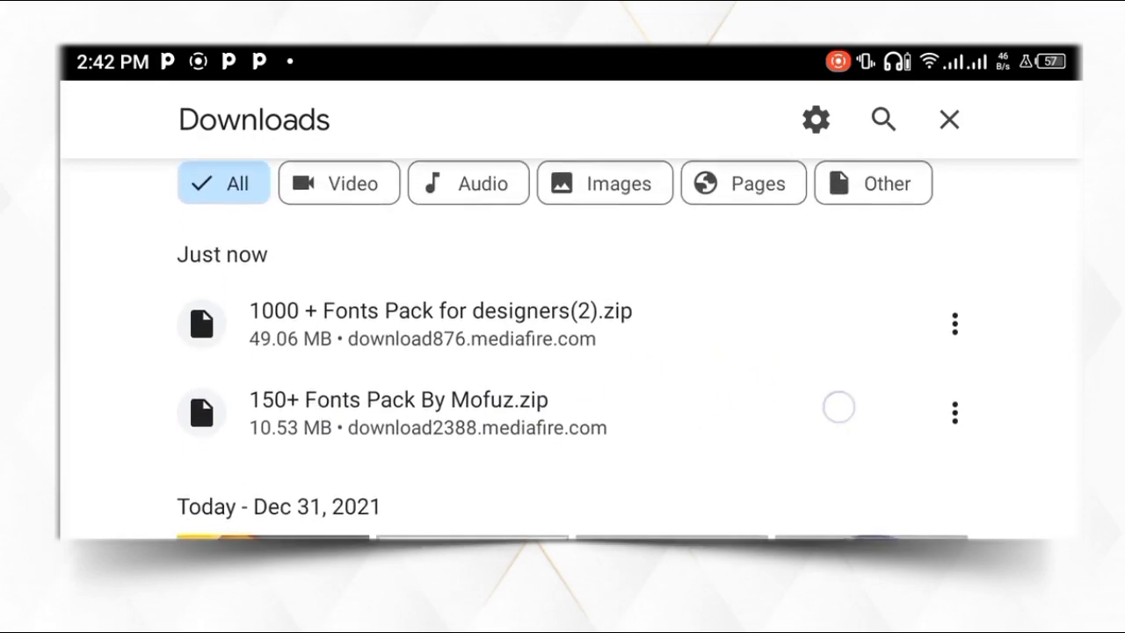
scroll(516, 416, up, 1)
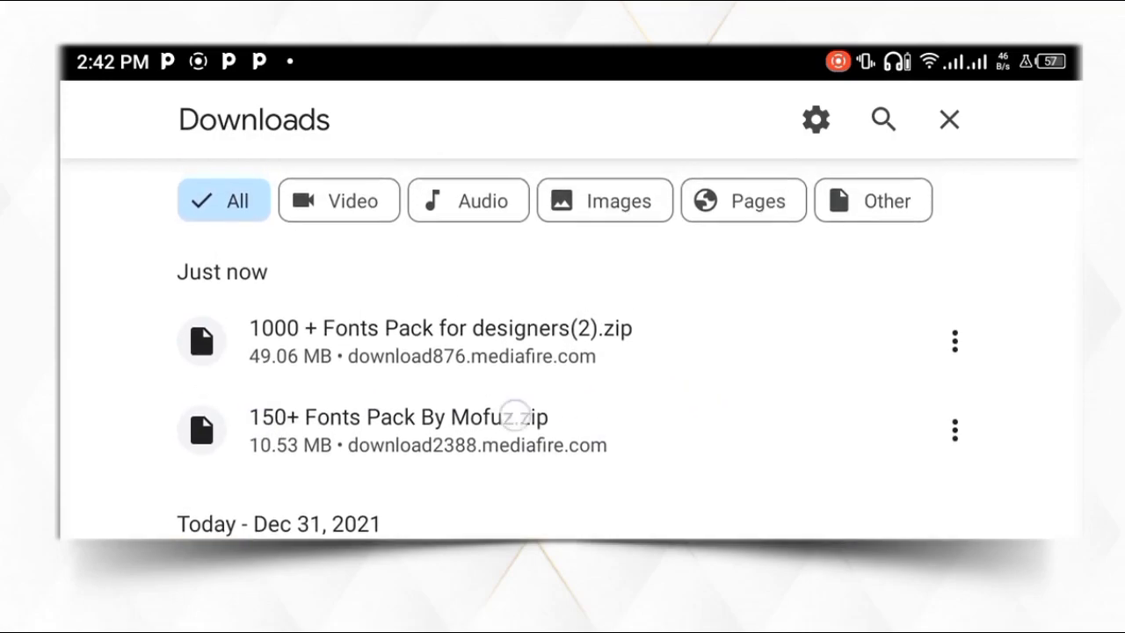
scroll(517, 416, down, 1)
scroll(402, 377, up, 1)
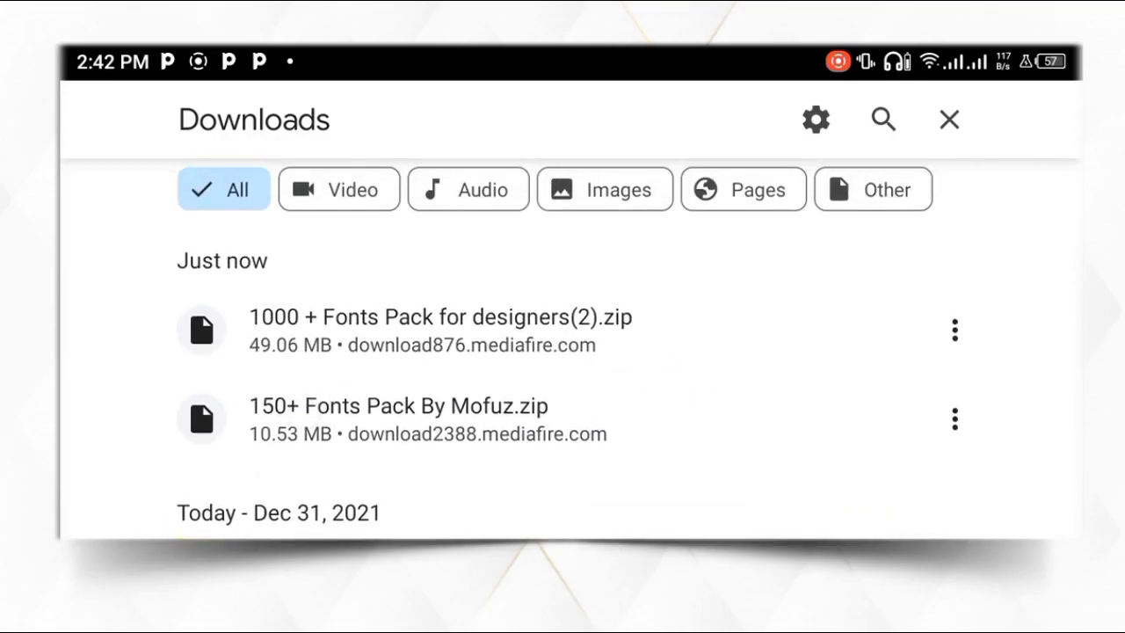
scroll(575, 382, up, 1)
scroll(575, 407, down, 3)
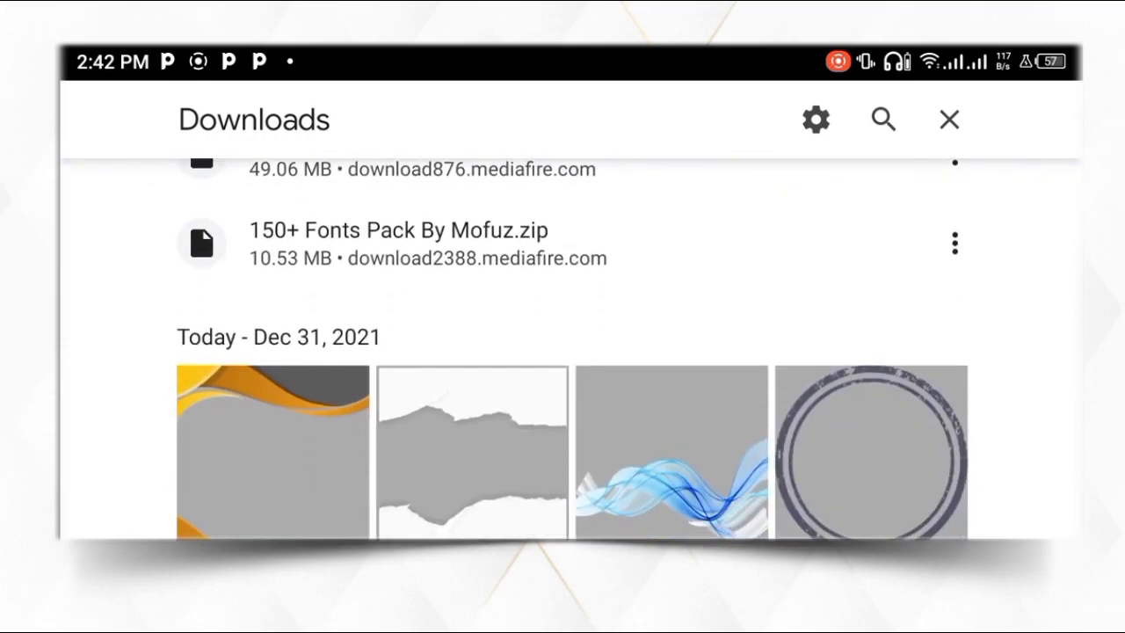
scroll(566, 282, up, 3)
scroll(578, 344, down, 2)
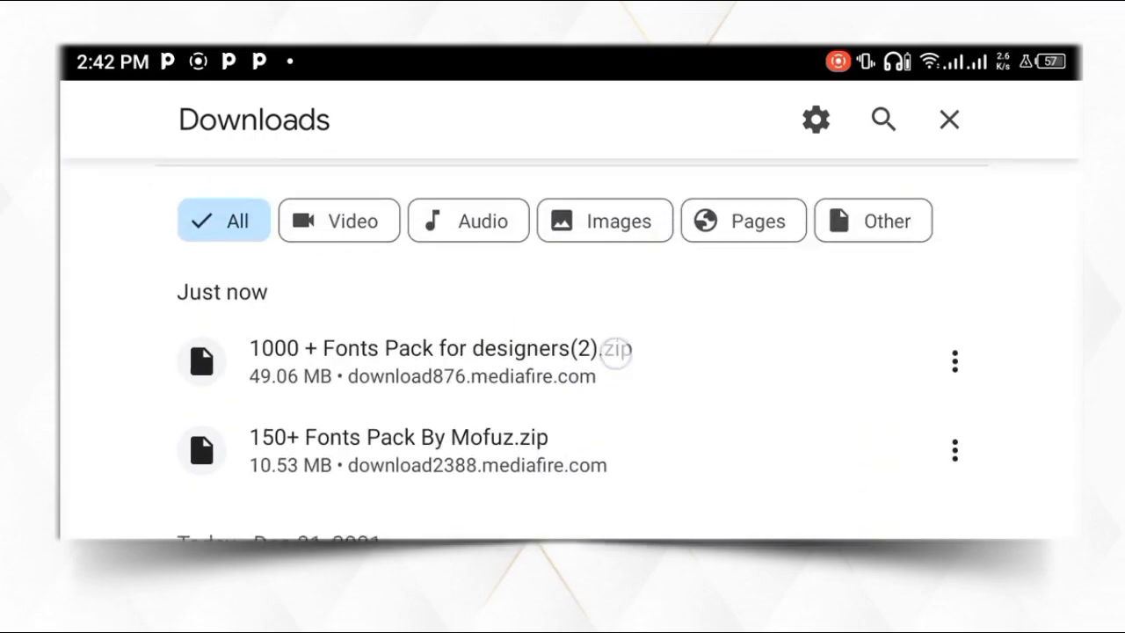
Open 150+ Fonts Pack By Mofuz.zip from Downloads in ZArchiver, just once.
click(663, 380)
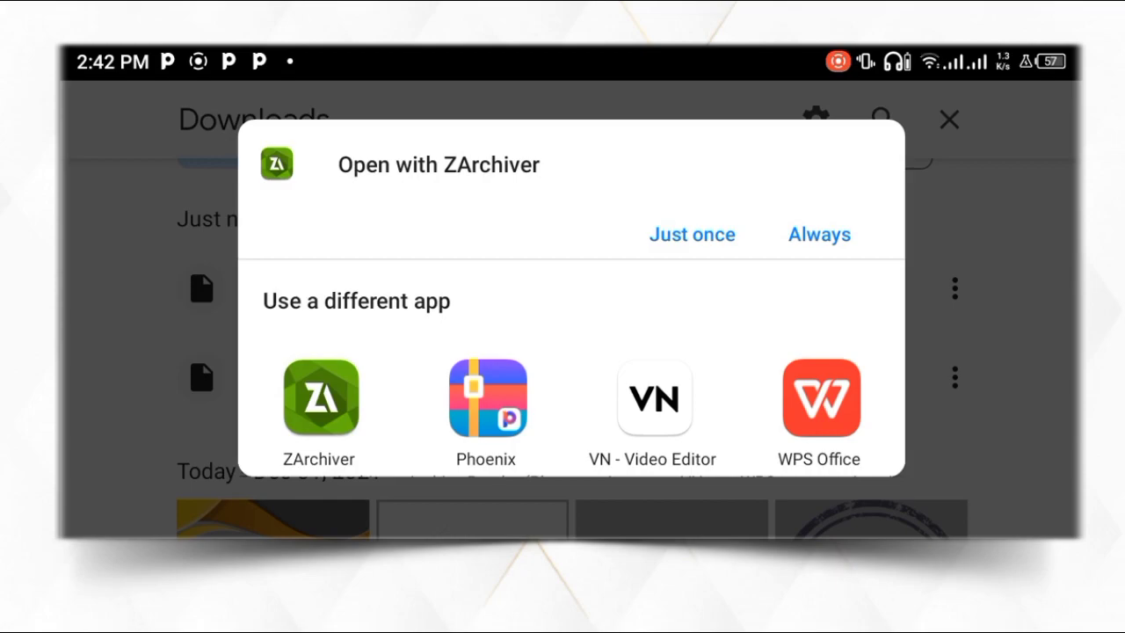
click(692, 234)
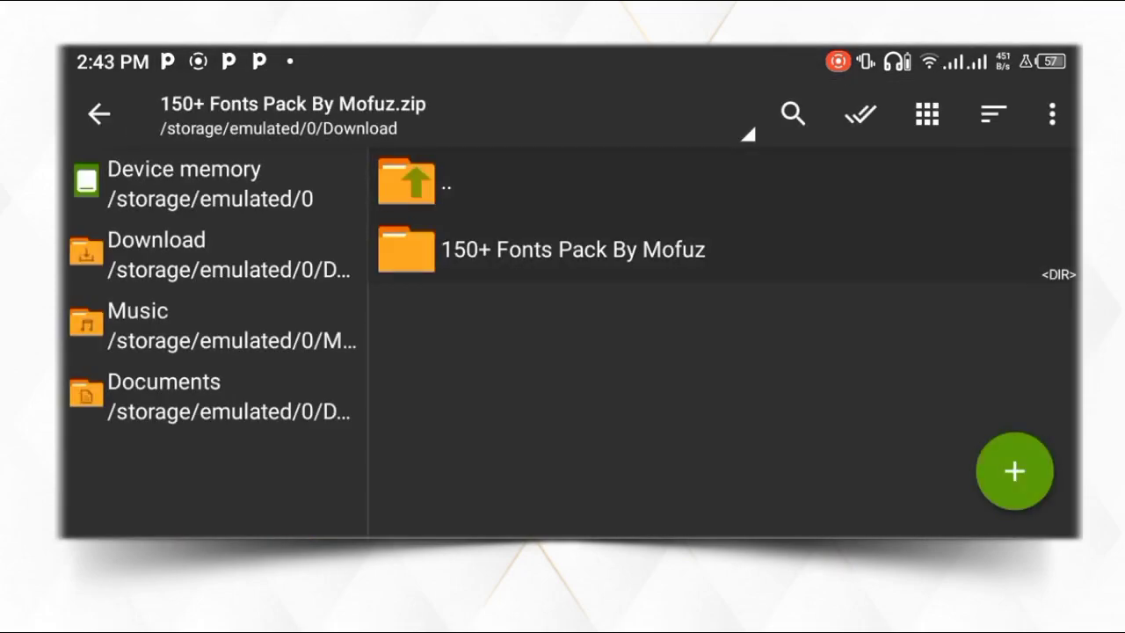
Enter the 150+ Fonts Pack By Mofuz folder, select all 178 fonts, and choose Download as destination.
click(935, 262)
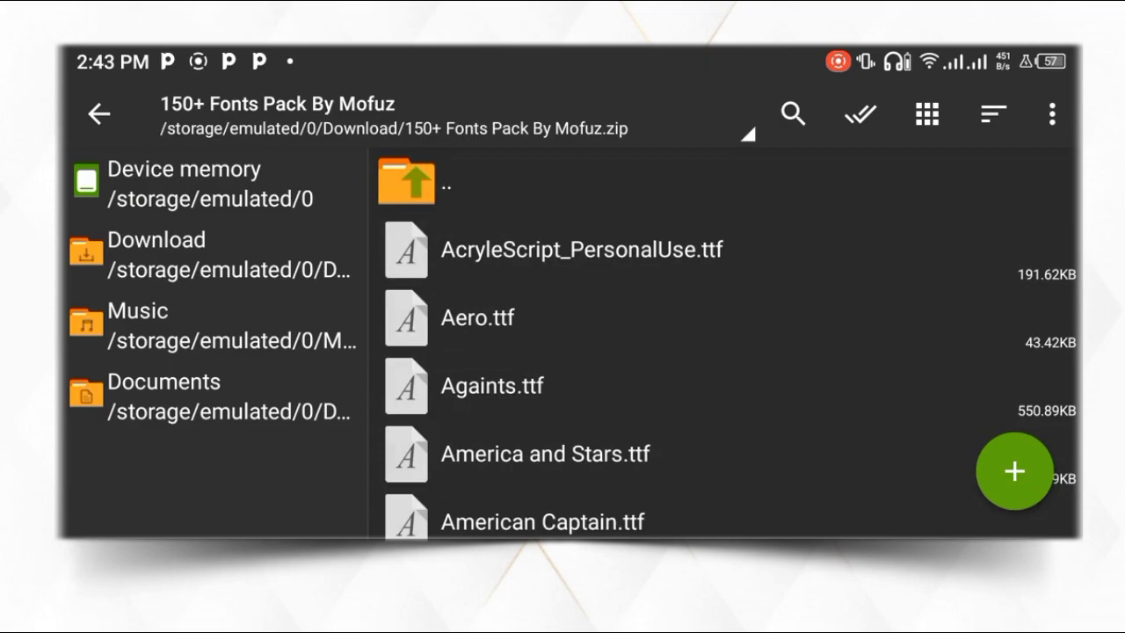
click(1052, 114)
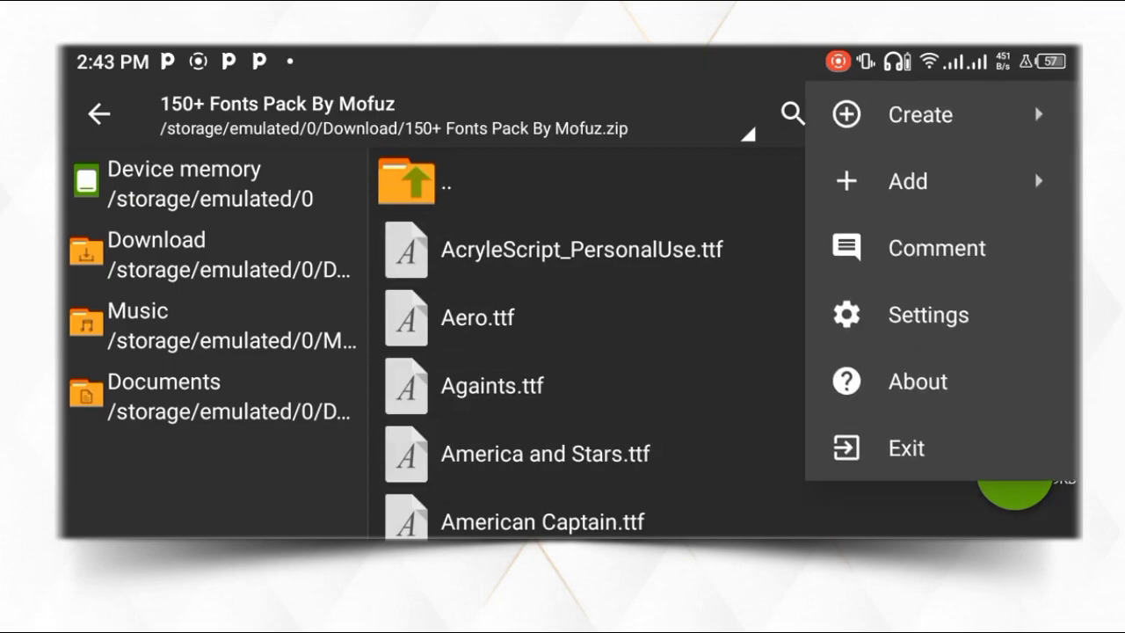
click(734, 193)
click(853, 118)
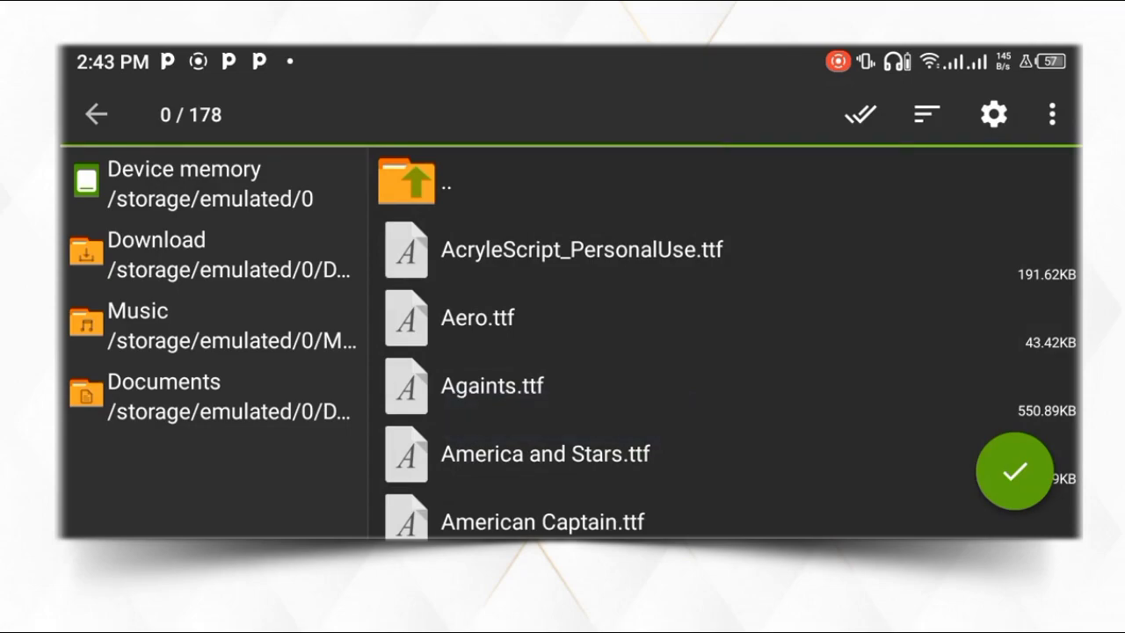
click(860, 114)
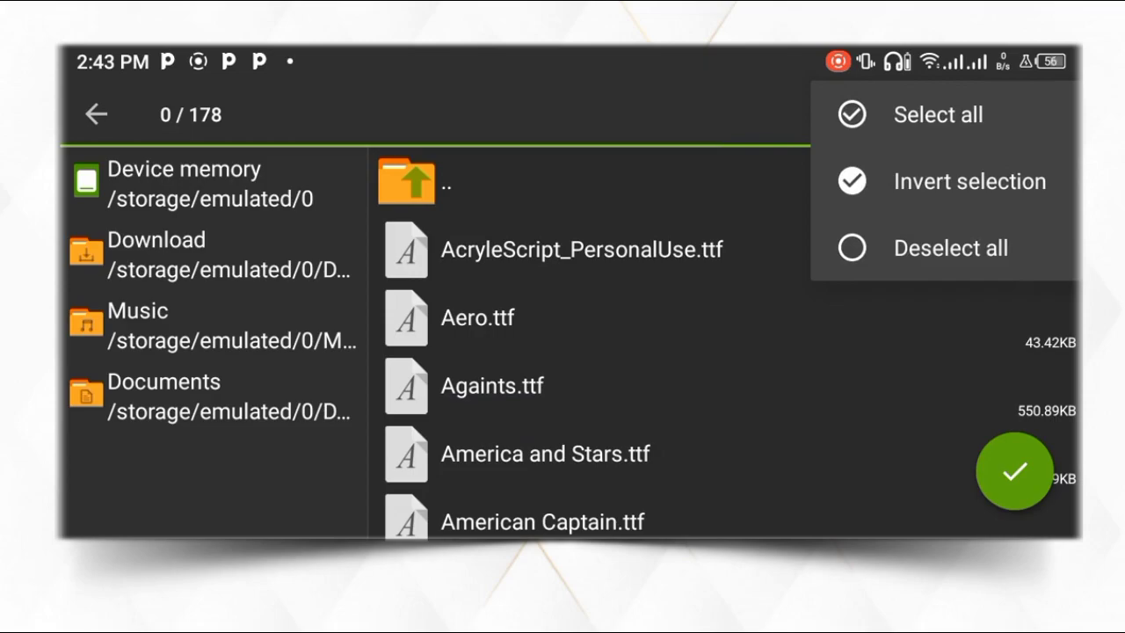
click(938, 115)
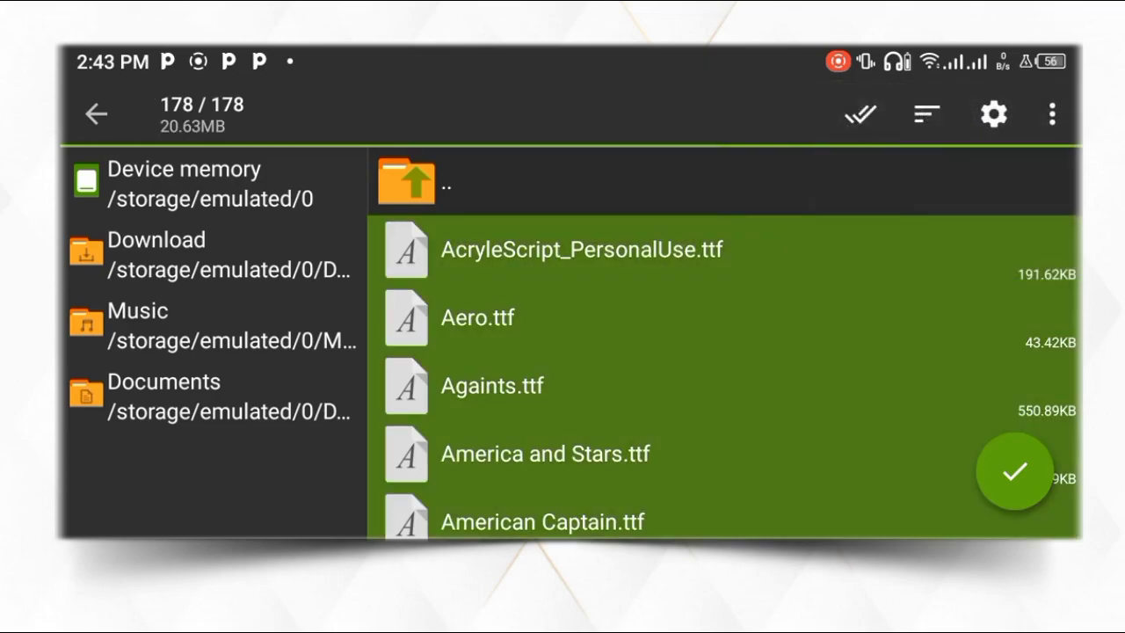
click(1015, 471)
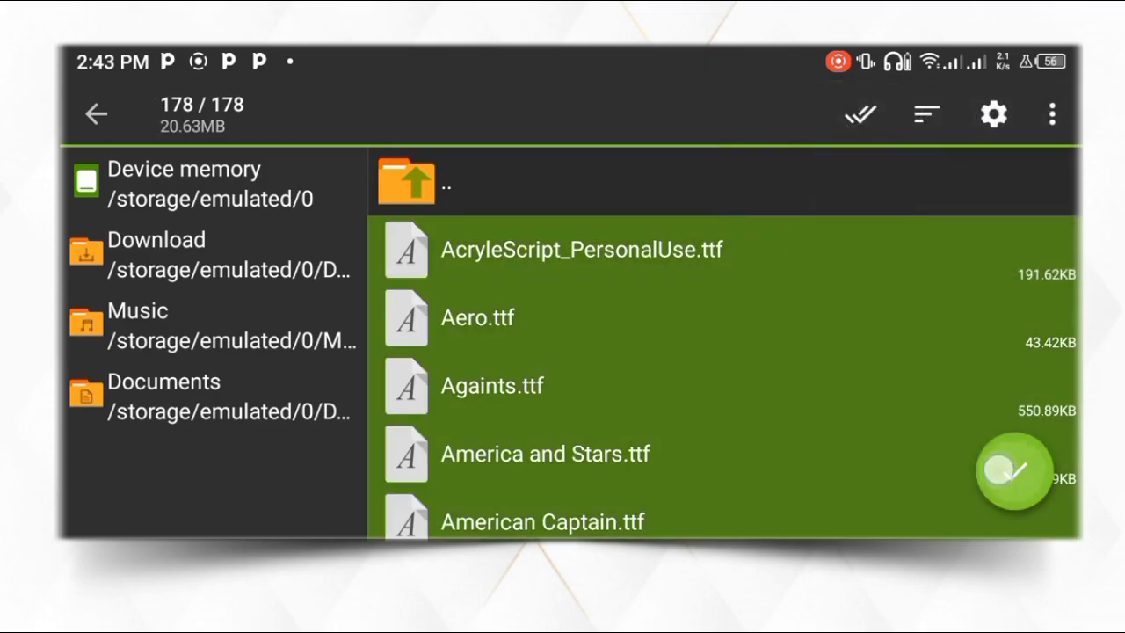
click(1015, 471)
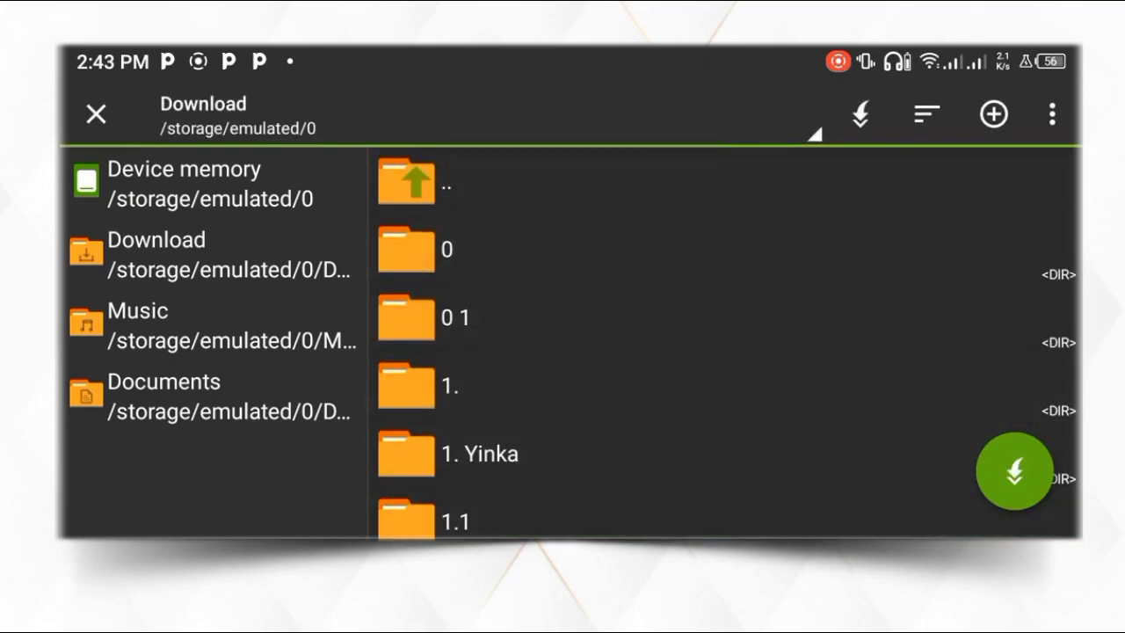
Extract the Mofuz fonts into Download, replacing existing files for all duplicates.
click(1016, 472)
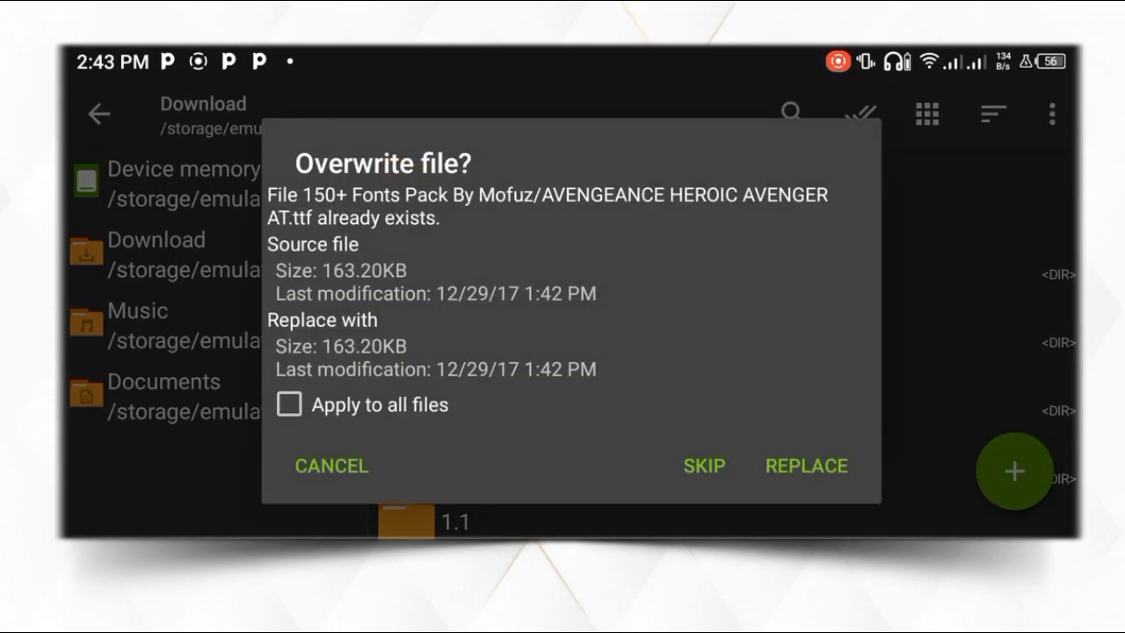
click(415, 402)
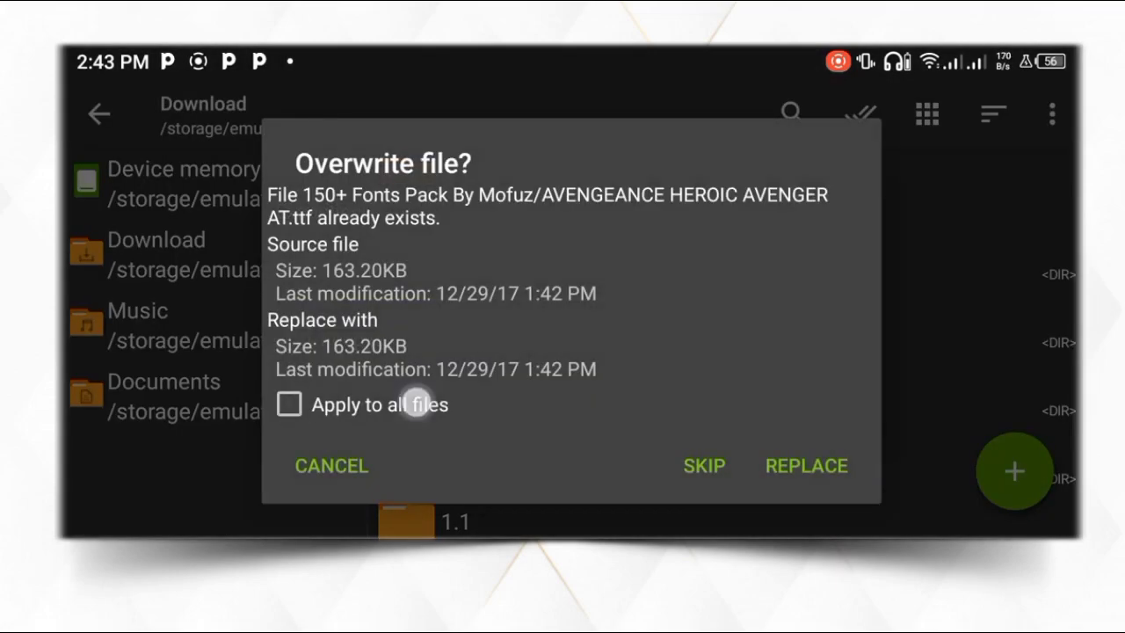
click(806, 465)
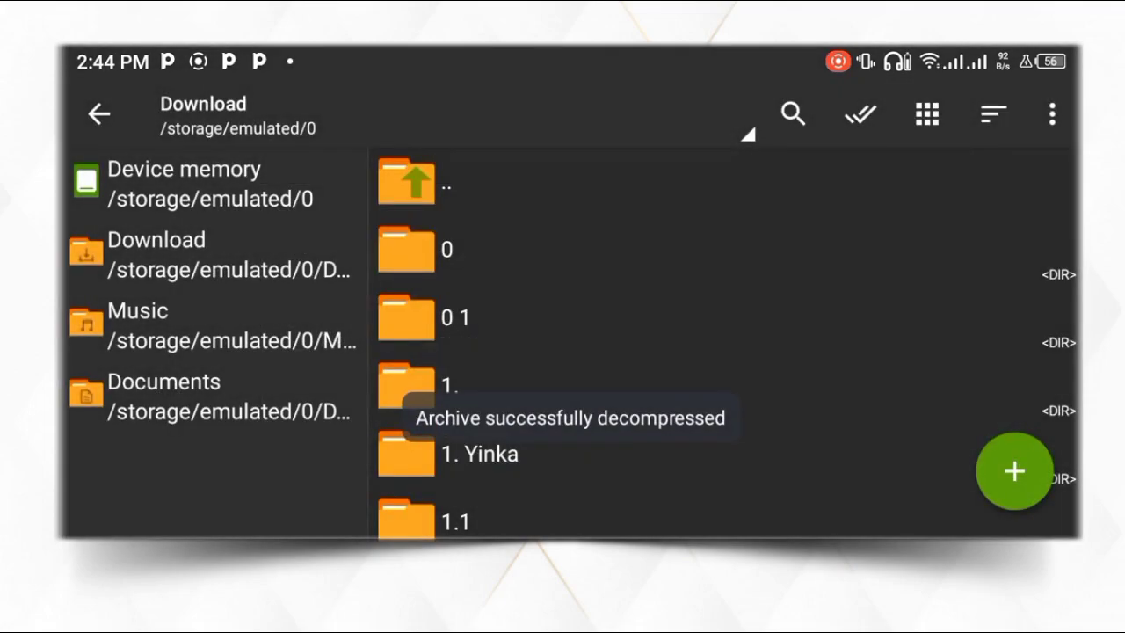
Back out of ZArchiver to the storage root and leave the app.
scroll(721, 343, down, 10)
scroll(721, 343, down, 10)
key(Escape)
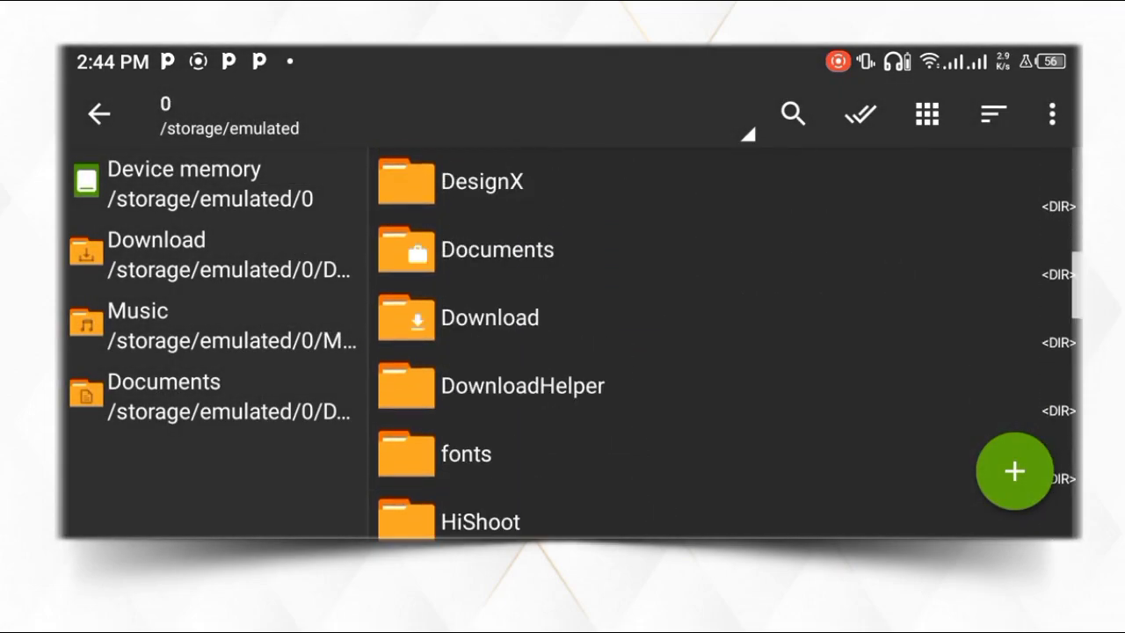
key(Escape)
Switch back to Chrome's Downloads and open 1000 + Fonts Pack for designers(2).zip.
key(alt+Tab)
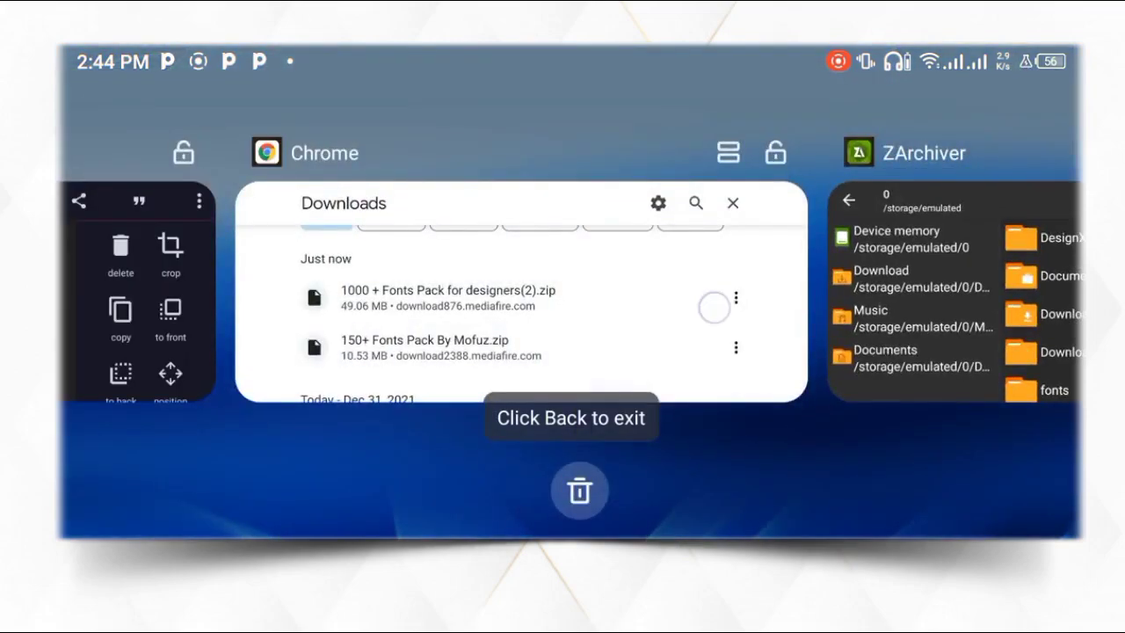
click(520, 289)
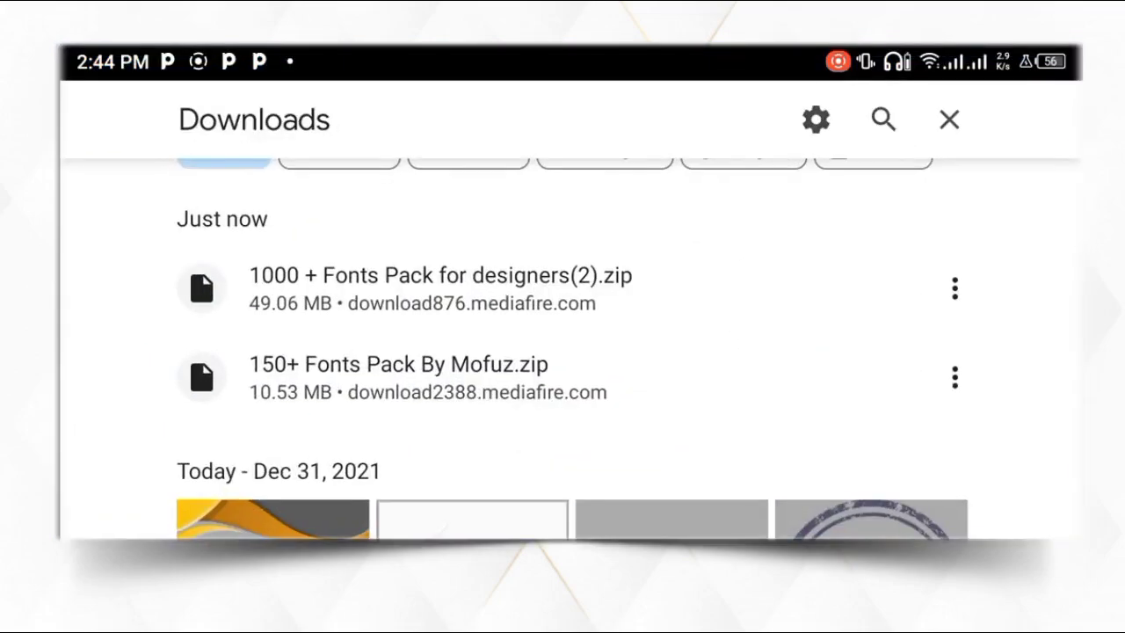
click(545, 288)
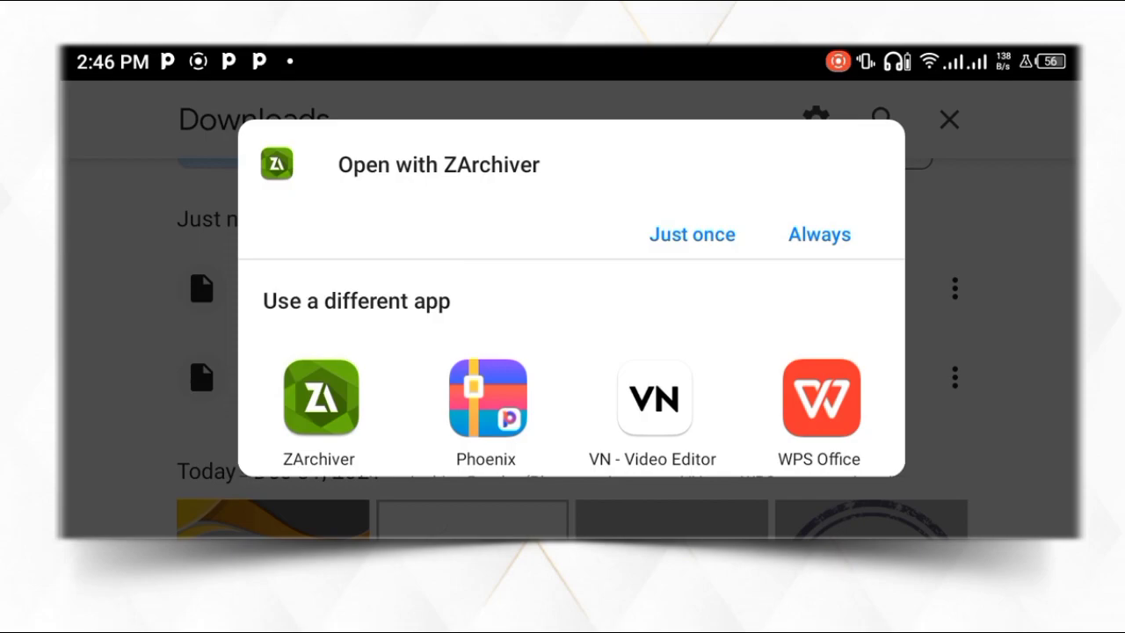
Open the zip in ZArchiver just once and enter the 1000 + Fonts Pack for designers folder.
click(693, 234)
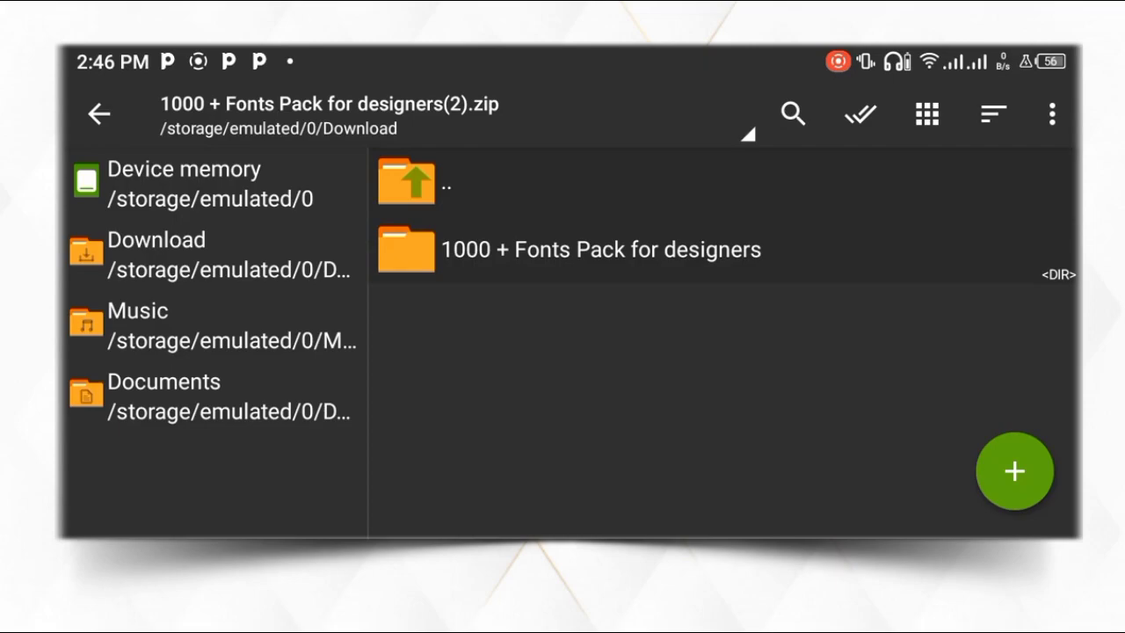
click(601, 250)
click(601, 249)
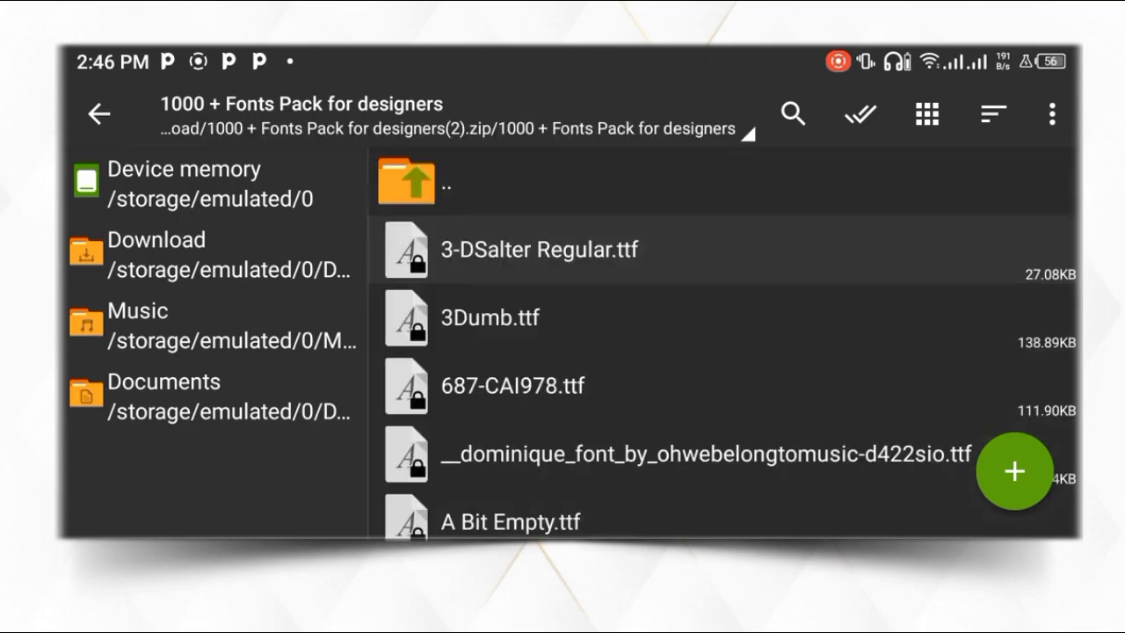
mouse_move(576, 378)
mouse_down()
mouse_move(573, 261)
mouse_move(611, 315)
mouse_move(611, 422)
mouse_up()
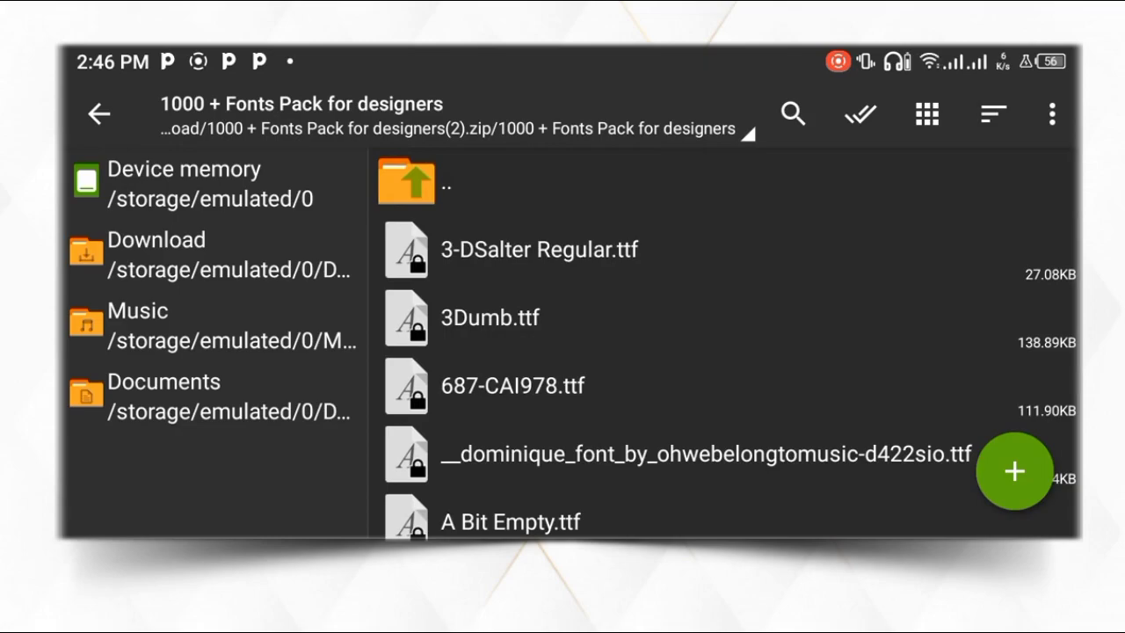
Select all 1015 font files in the 1000+ pack folder.
click(859, 114)
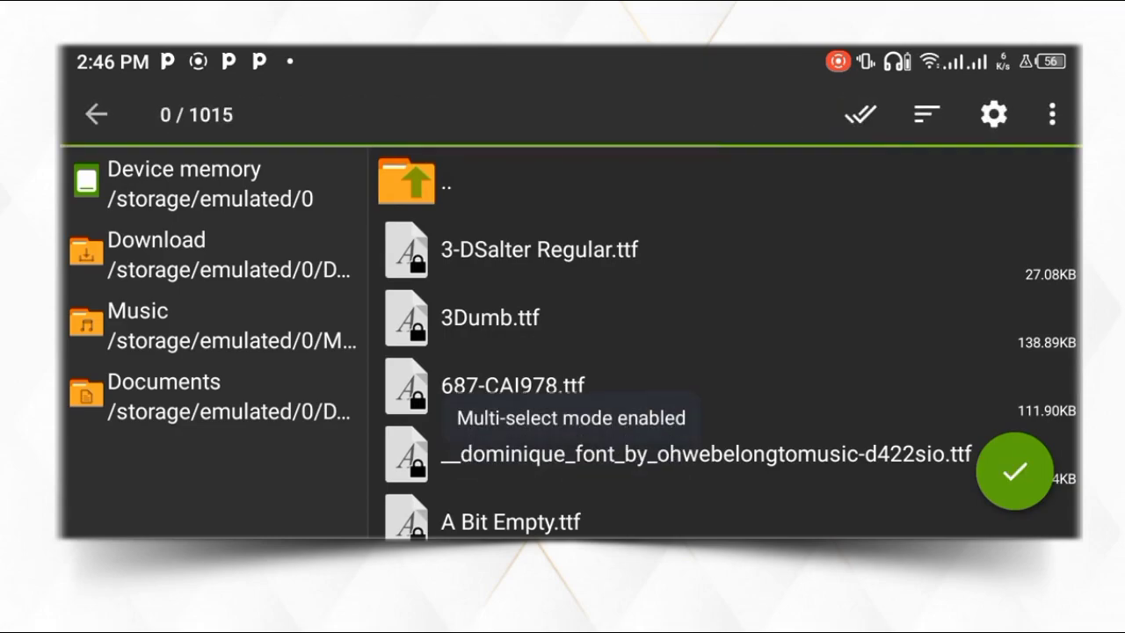
click(859, 113)
click(958, 106)
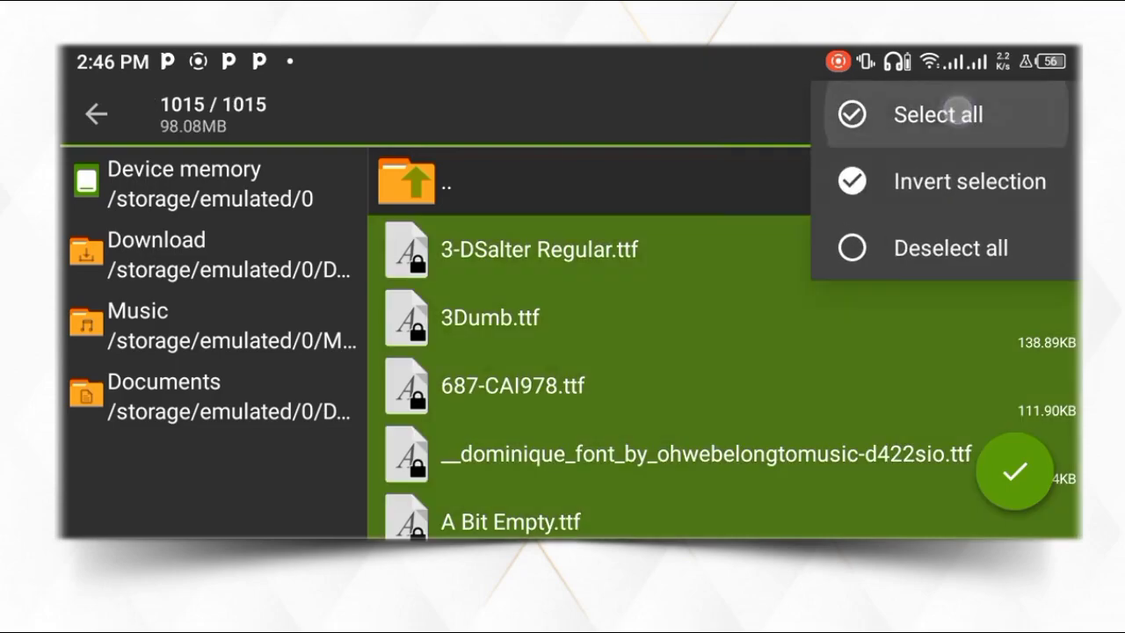
click(1014, 471)
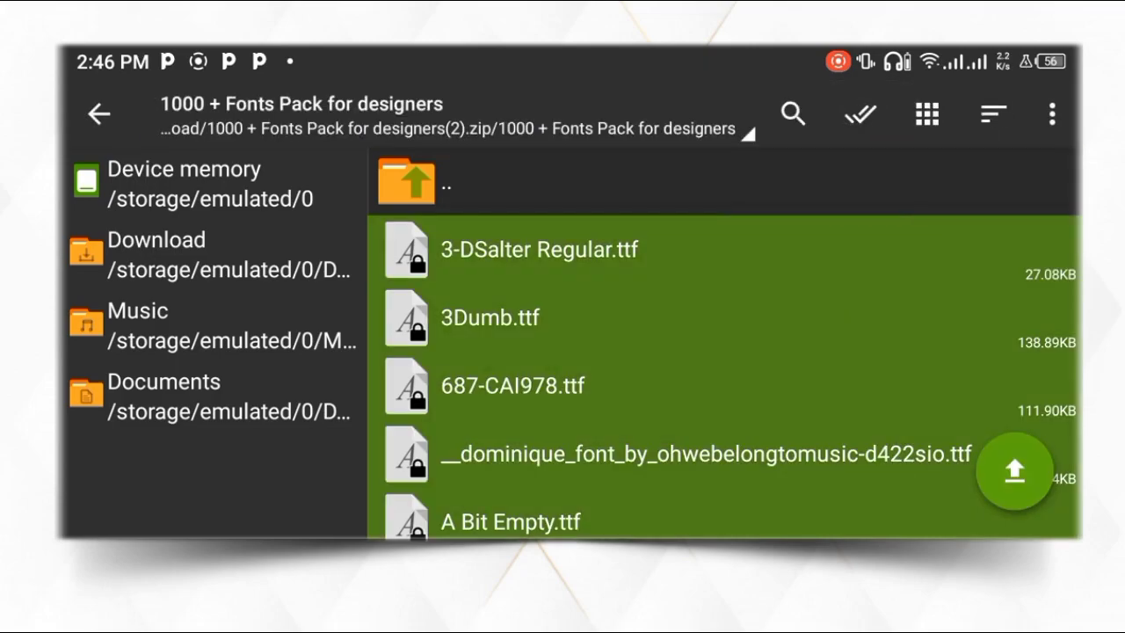
Extract the 1015 fonts into Download, replacing existing copies for all files.
click(1014, 471)
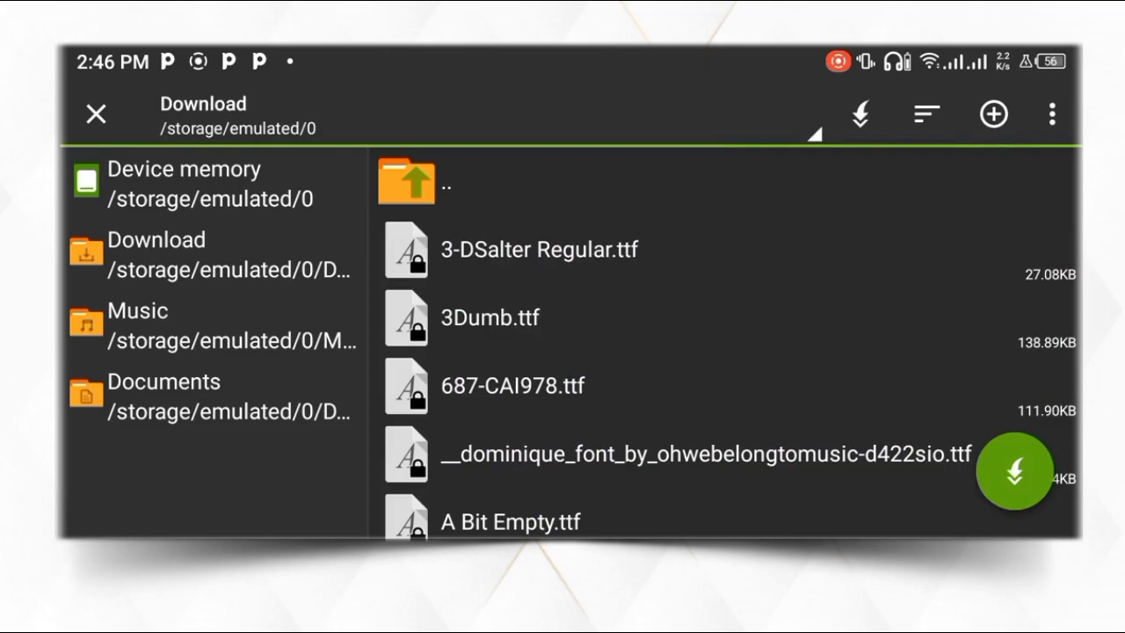
click(1014, 471)
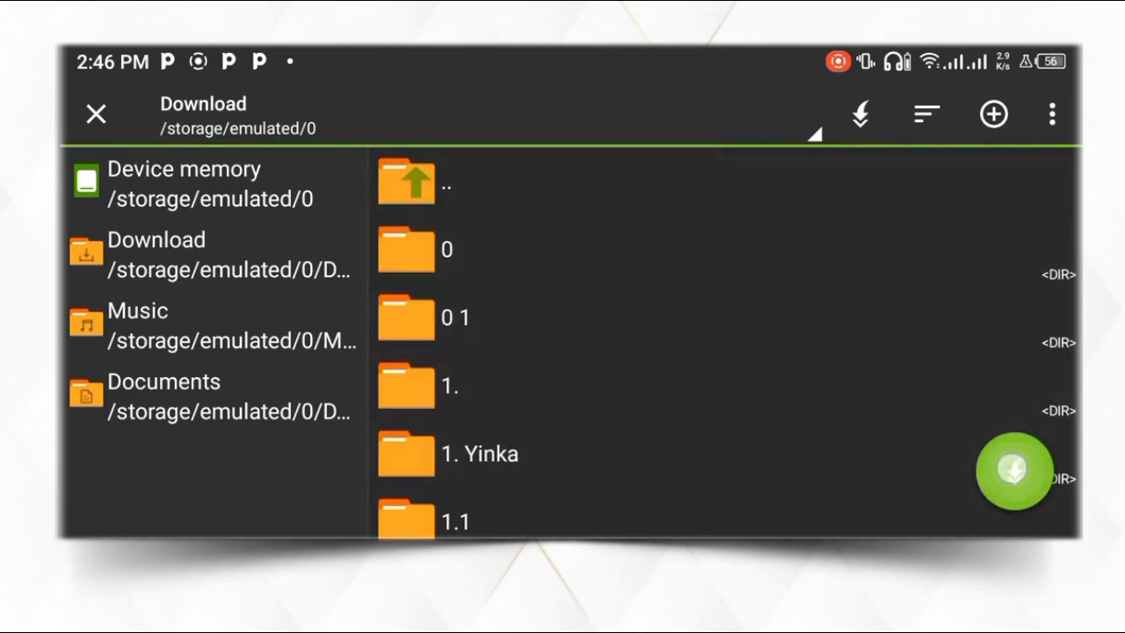
click(426, 403)
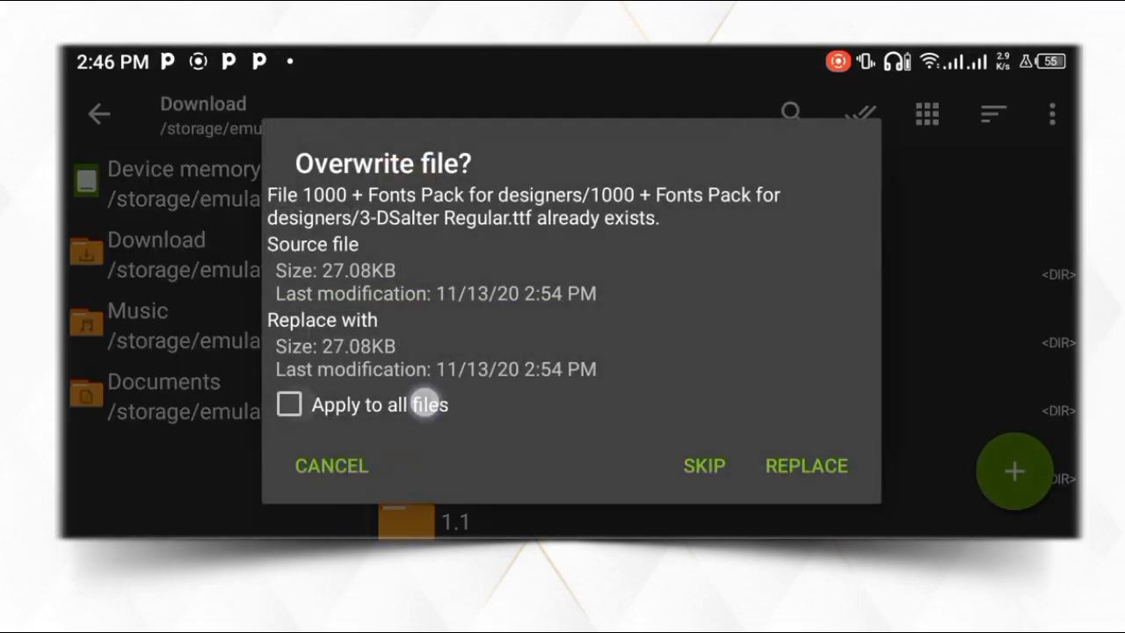
click(803, 466)
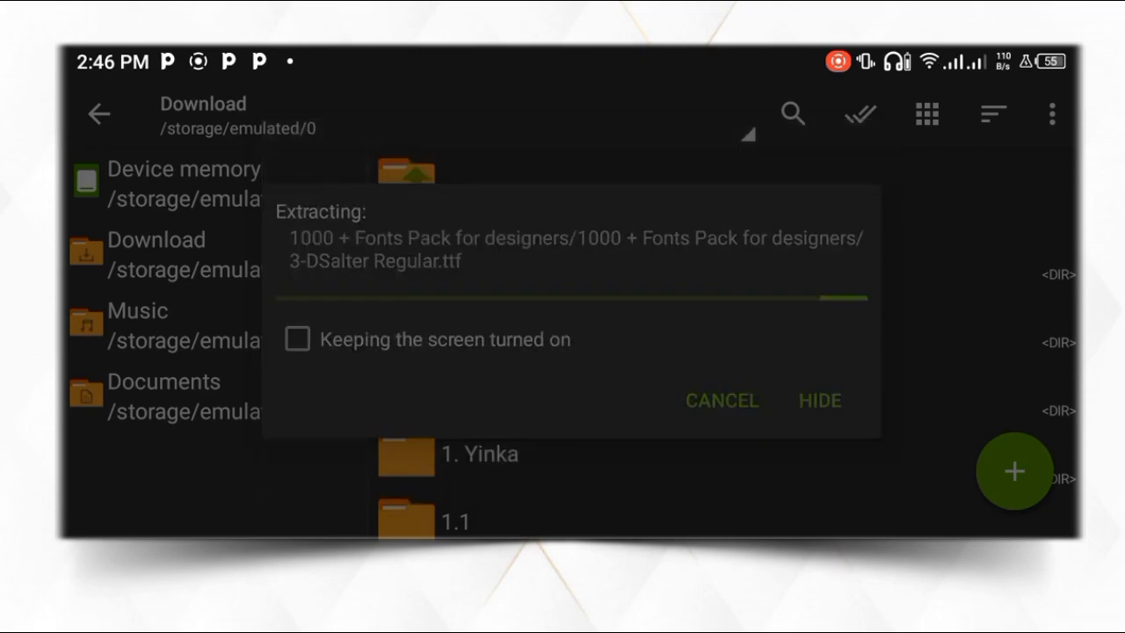
Enter the archive's password, correcting a mistyped attempt, and confirm so extraction continues.
click(548, 330)
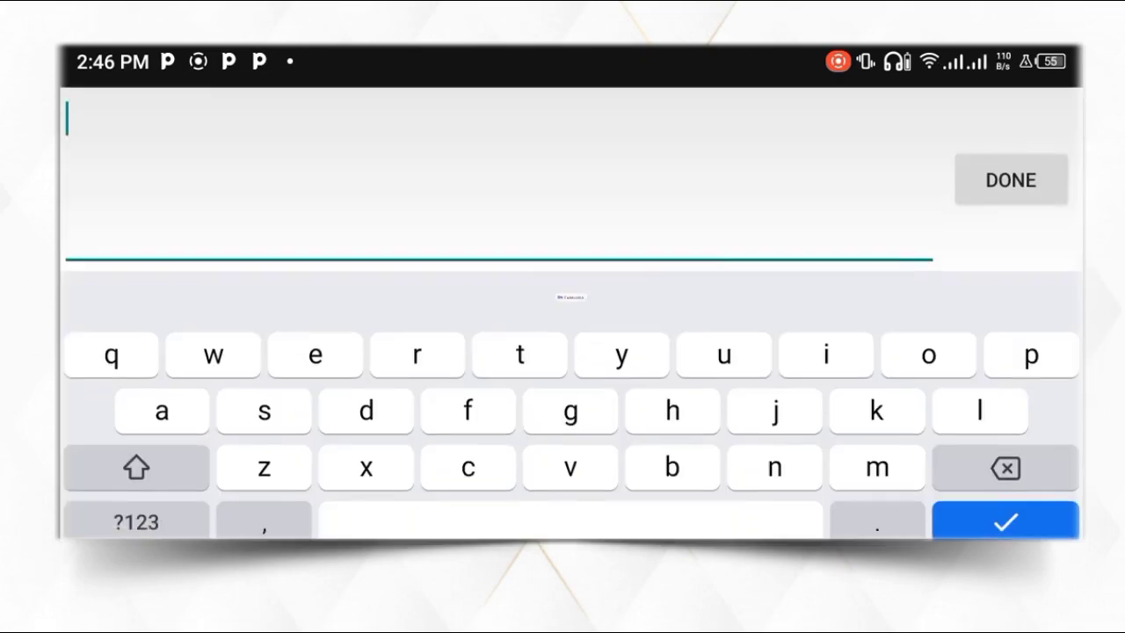
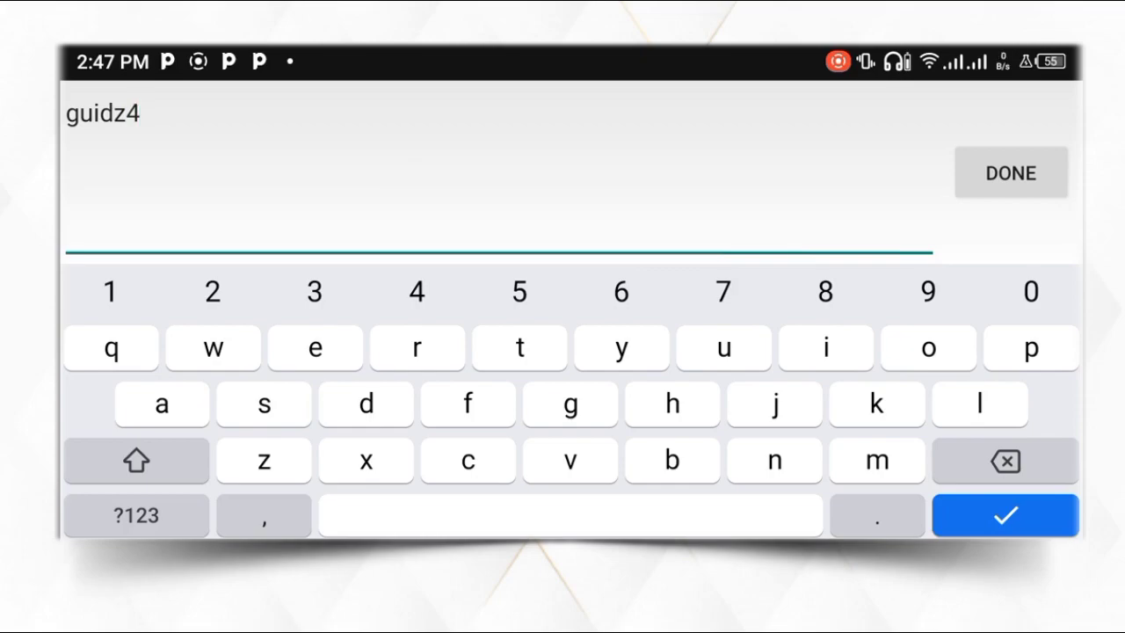
key(Return)
key(Return)
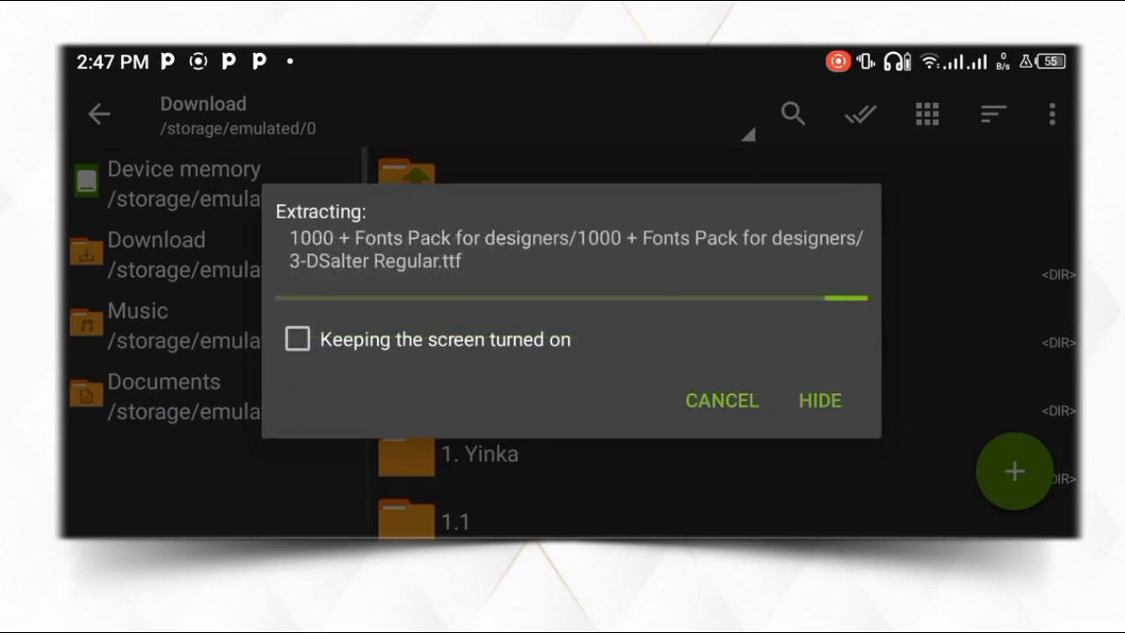